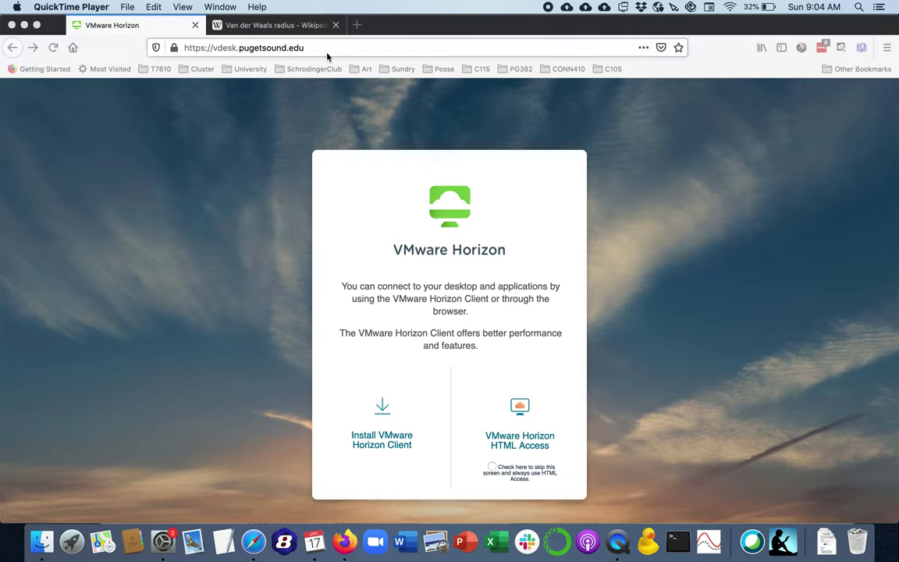
- Open the VMware Horizon remote desktop in the browser and launch Spartan Student v8
left_click(512, 446)
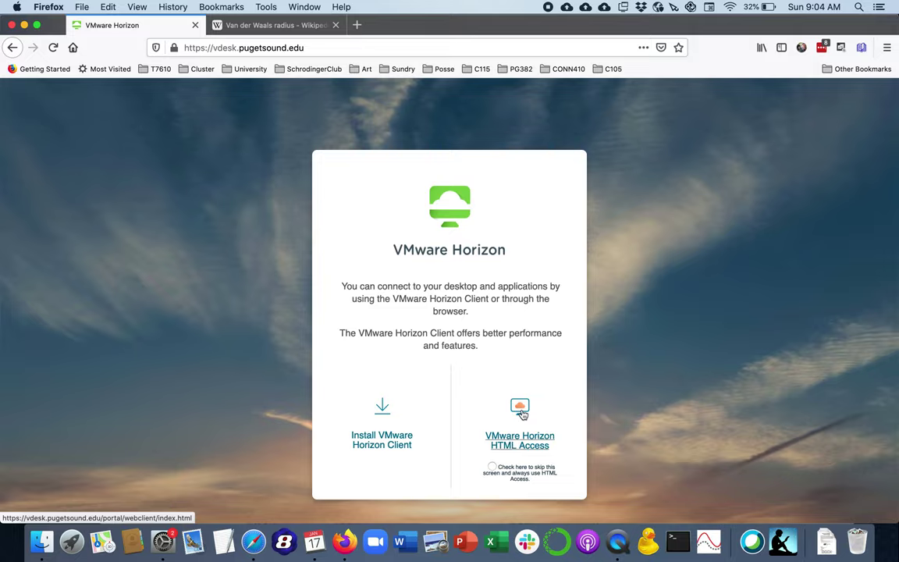
left_click(516, 443)
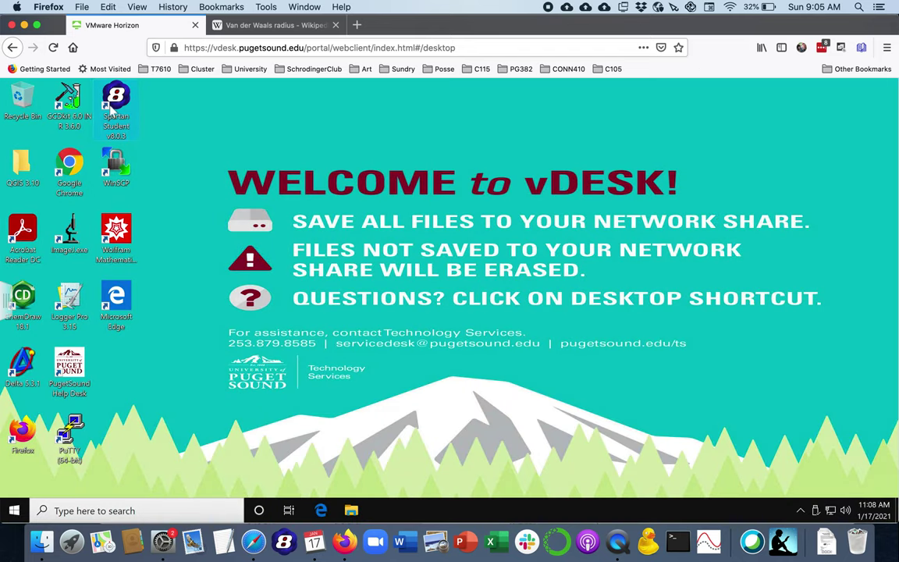
double_click(110, 105)
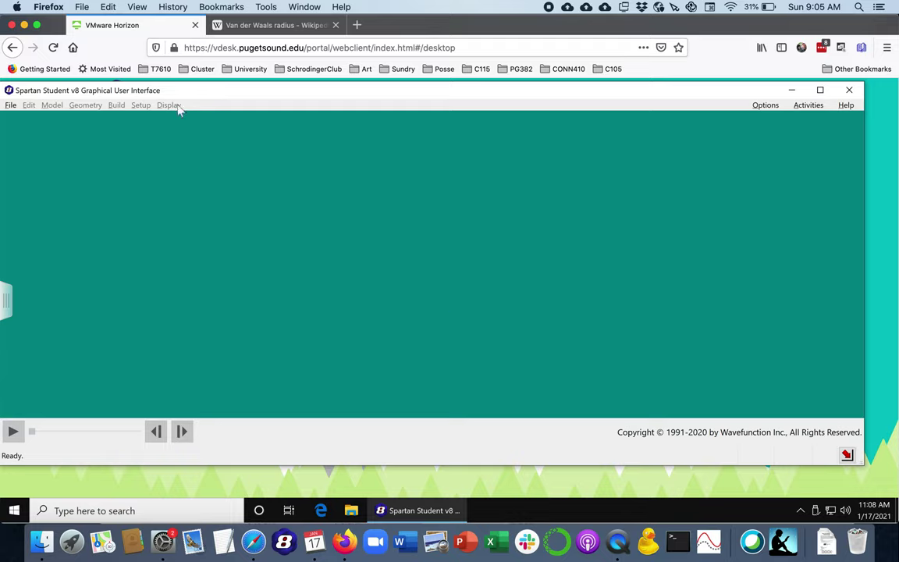
- Enable the New Build, Measure Distance and Edit Build icons in Preferences and show the icon toolbar
left_click(776, 106)
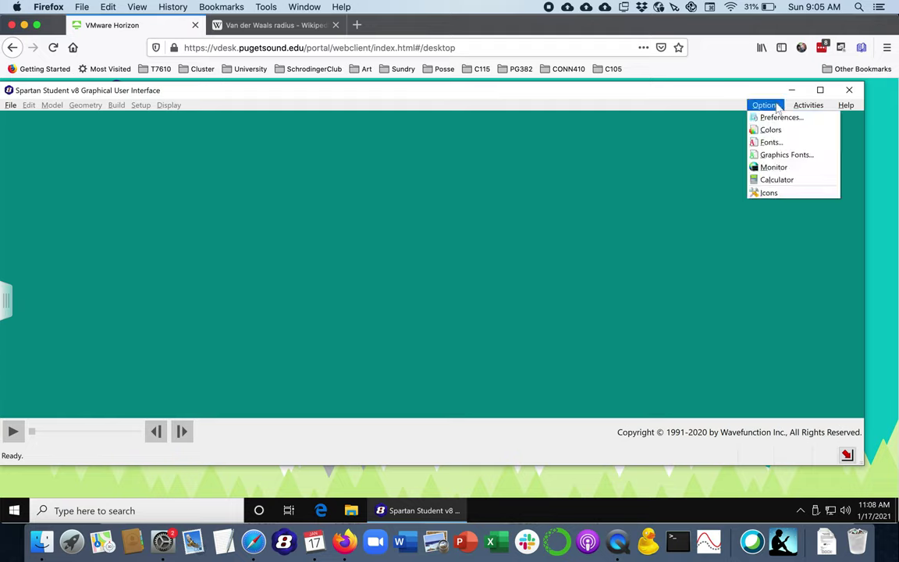
left_click(776, 119)
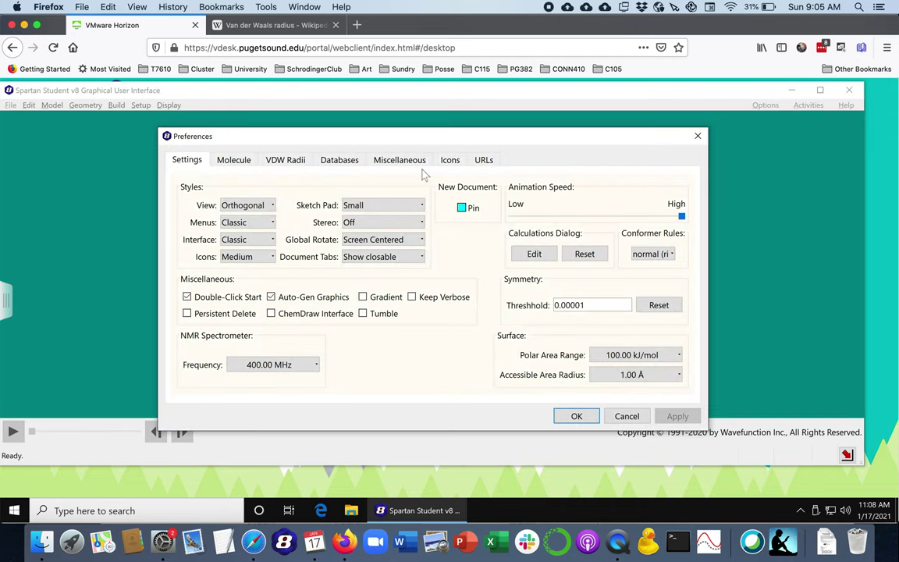
left_click(450, 161)
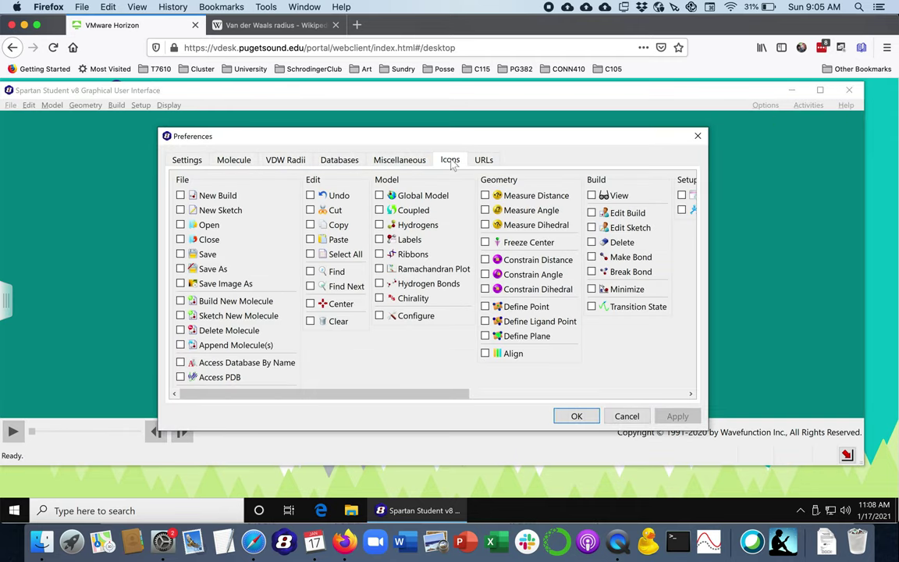
left_click(181, 196)
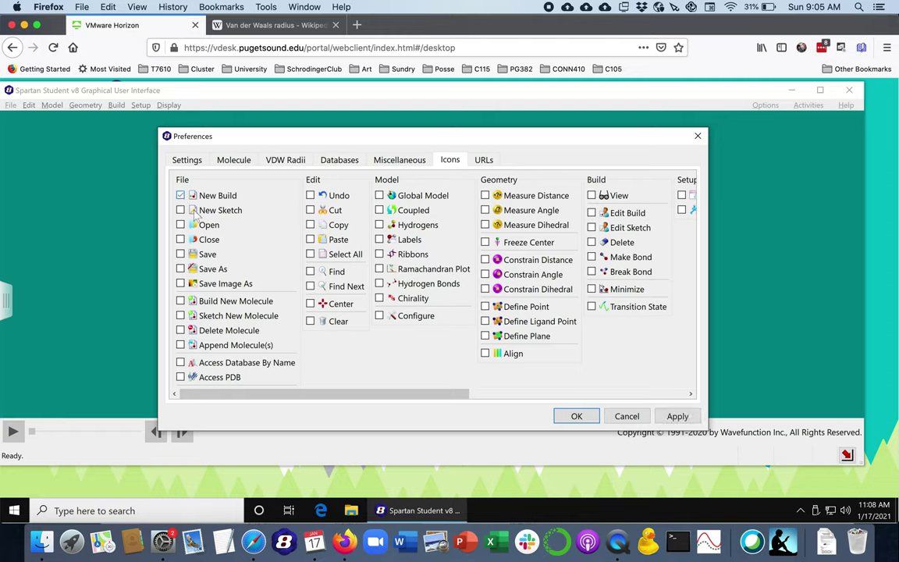
left_click(485, 195)
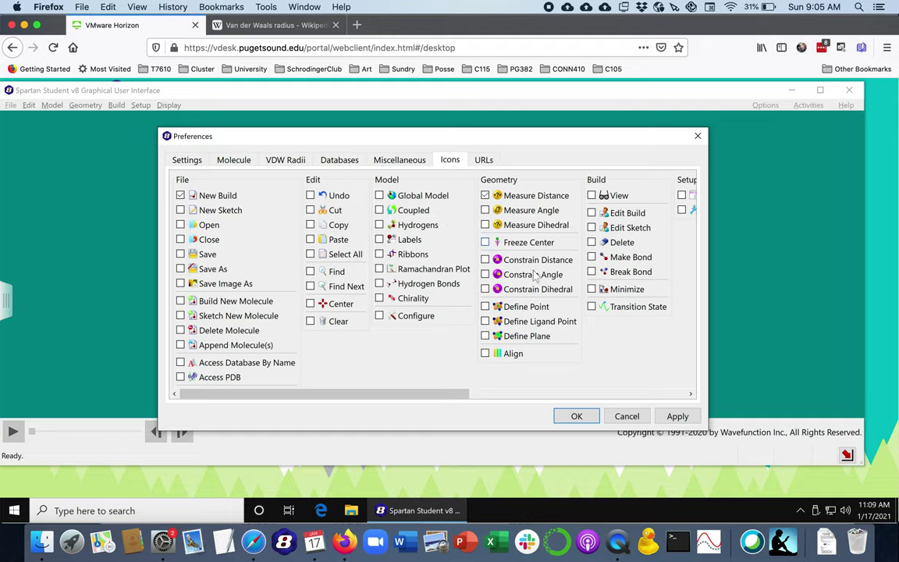
left_click(592, 213)
left_click(677, 416)
left_click(577, 417)
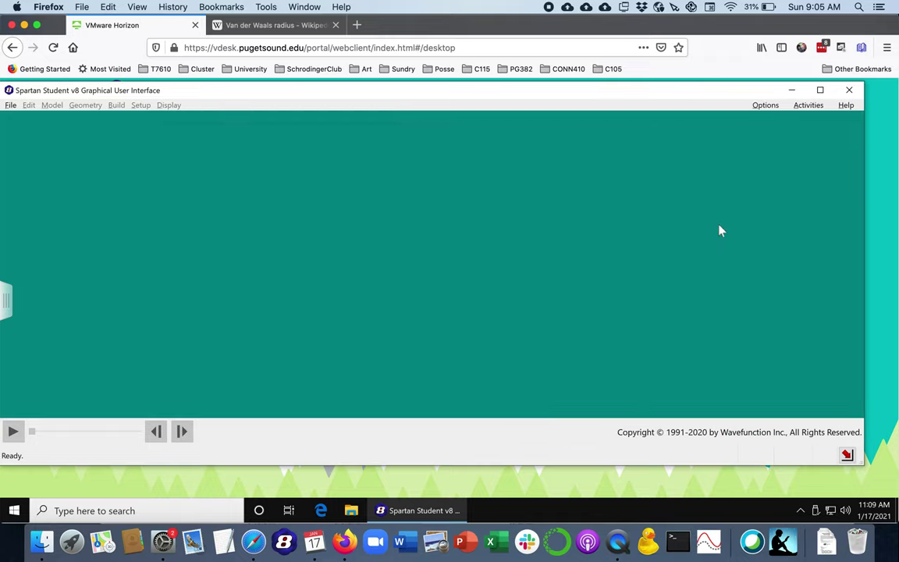
left_click(765, 105)
left_click(769, 194)
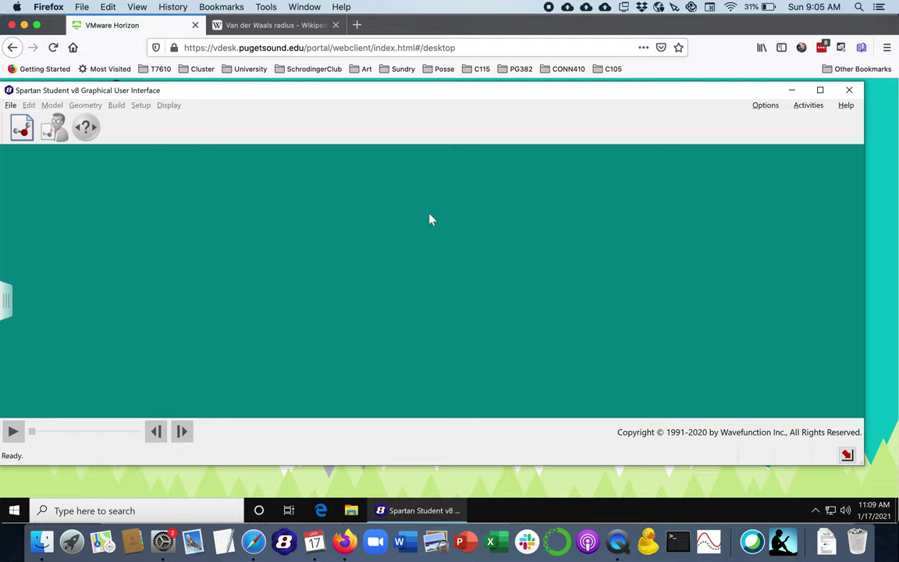
- Start a new inorganic build and place two single-valence argon atoms side by side
left_click(22, 129)
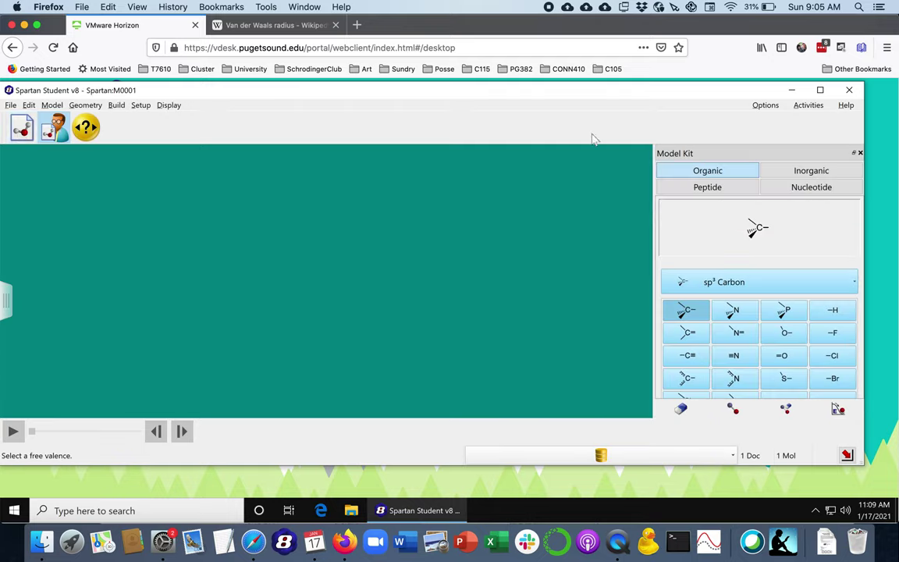
left_click(804, 174)
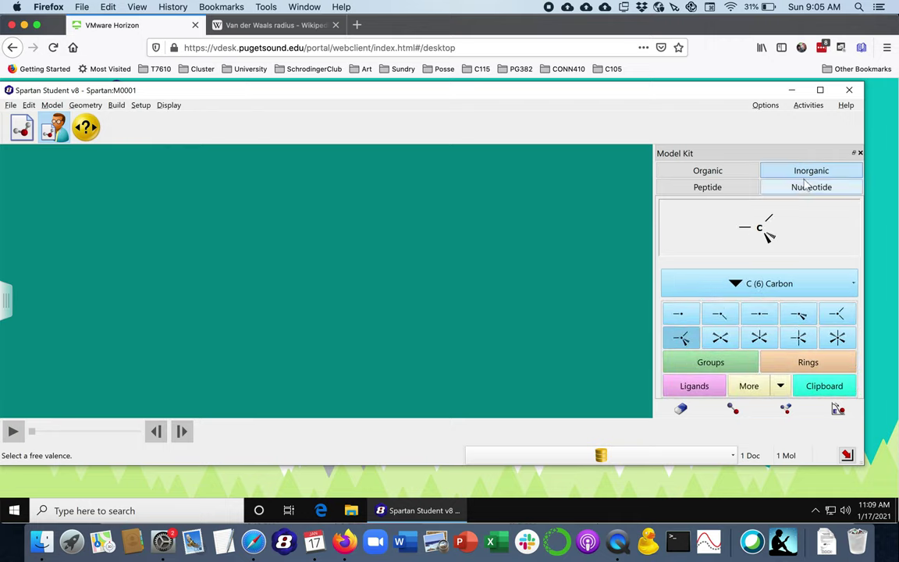
left_click(679, 314)
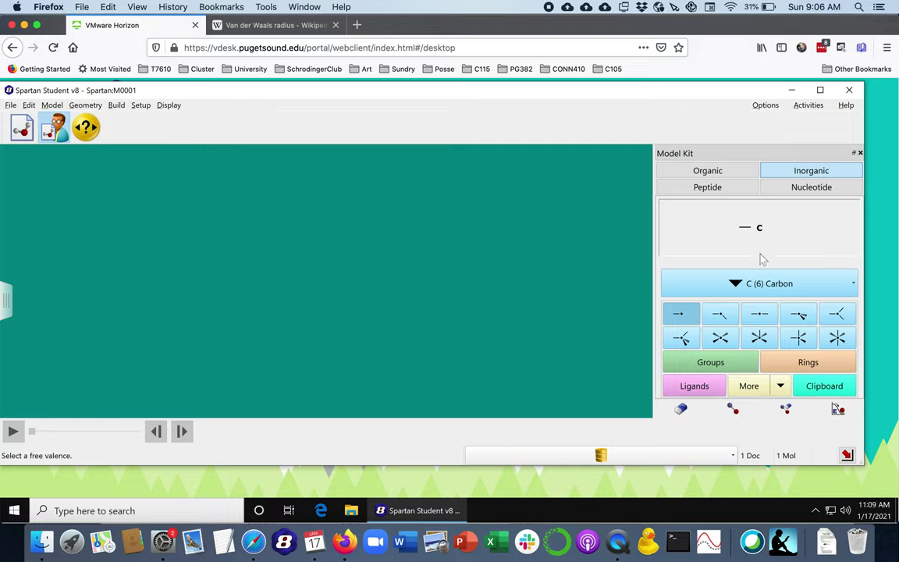
left_click(762, 283)
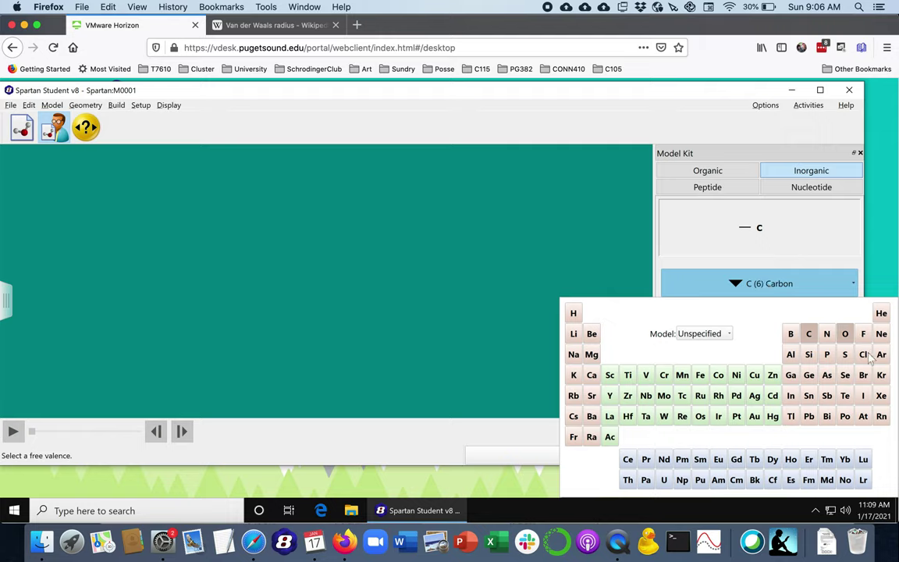
left_click(880, 355)
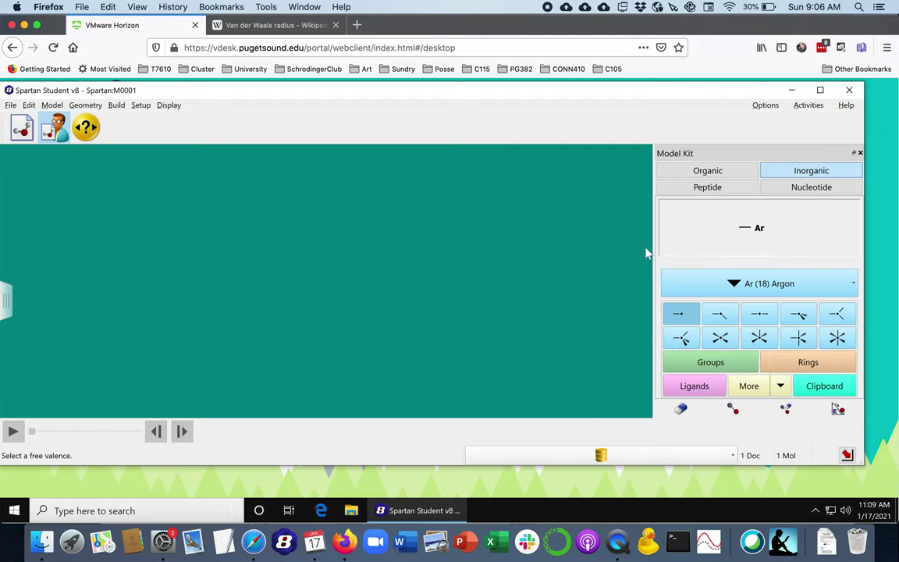
left_click(266, 273)
left_click(493, 271)
- Delete the free valence from both argon atoms
left_click(681, 408)
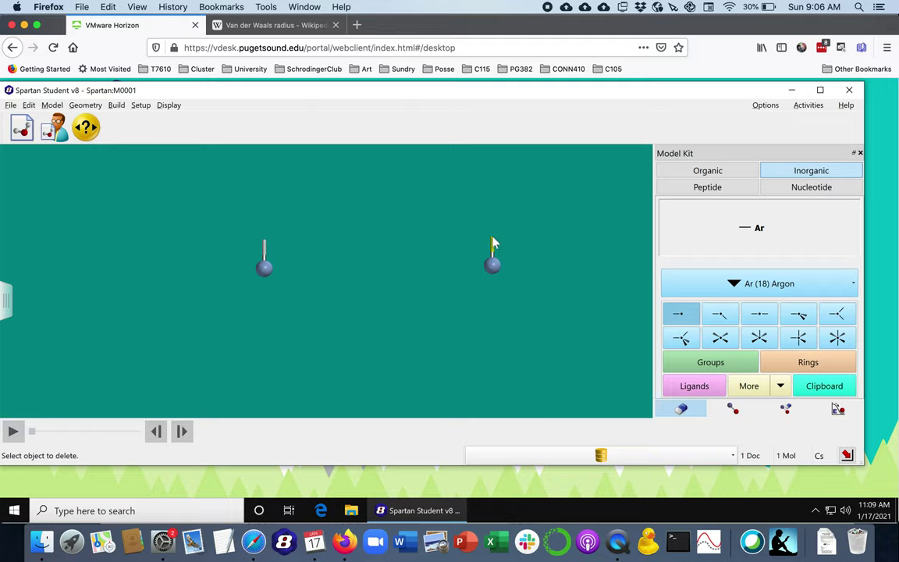
left_click(492, 245)
left_click(681, 409)
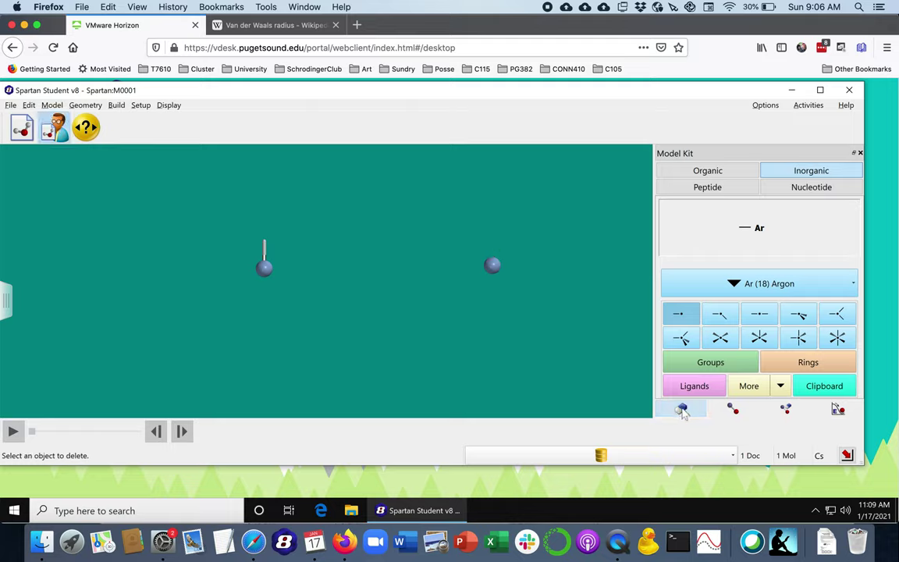
left_click(264, 248)
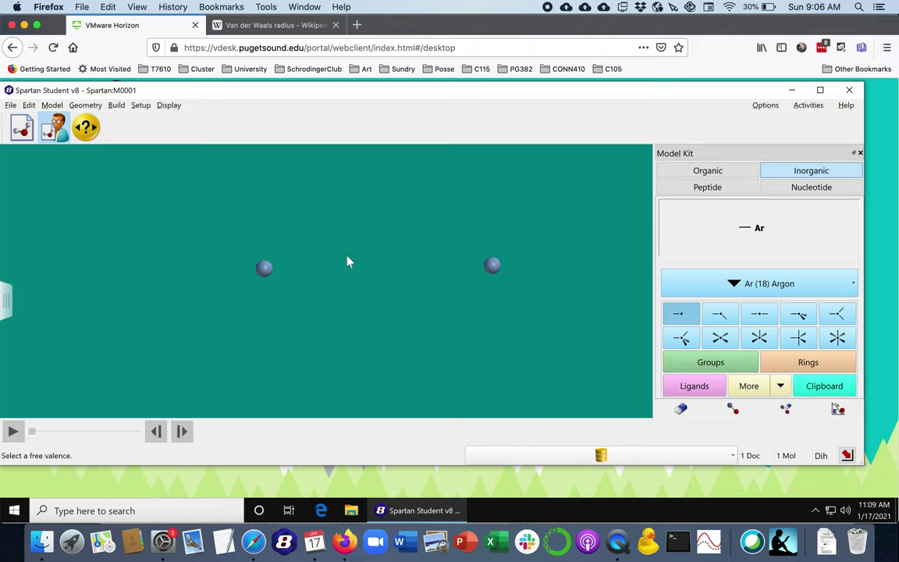
- Display the atoms as space-filling spheres and look up argon's 188 pm van der Waals radius
left_click(51, 106)
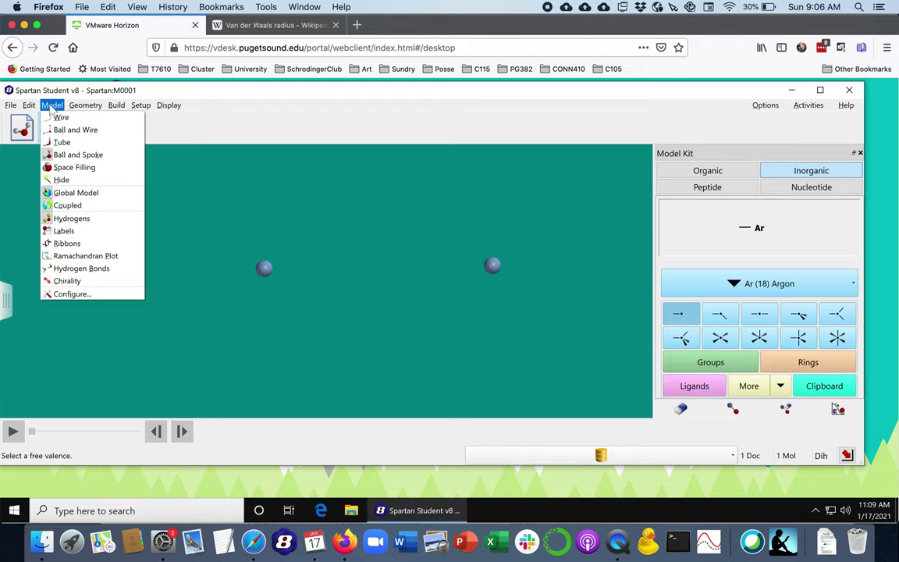
left_click(80, 167)
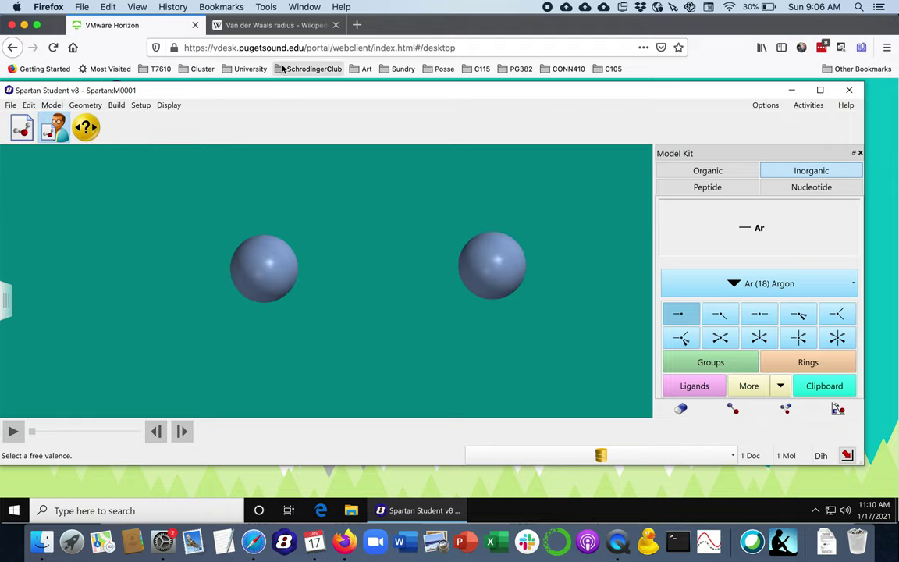
left_click(289, 26)
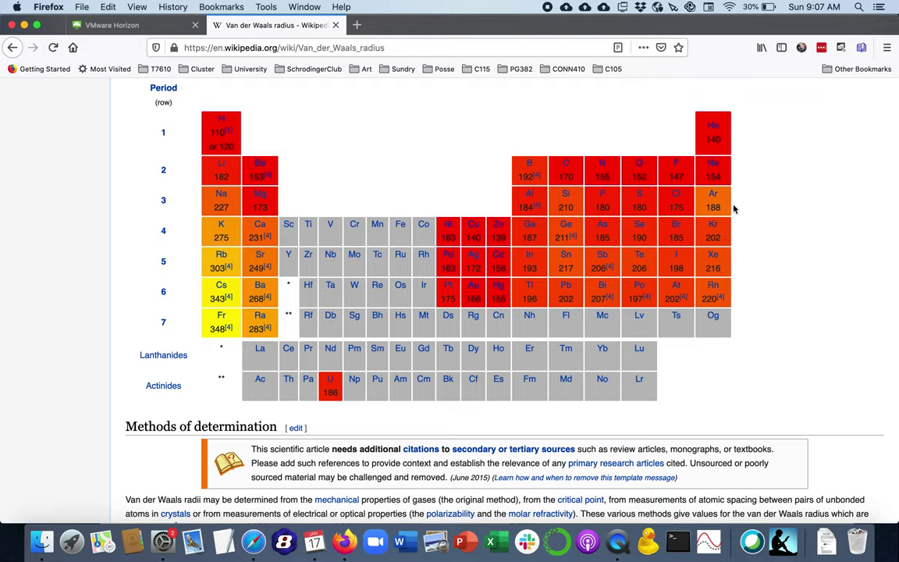
- Back in Spartan, minimize the argon pair and measure the distance between the two atoms
left_click(136, 25)
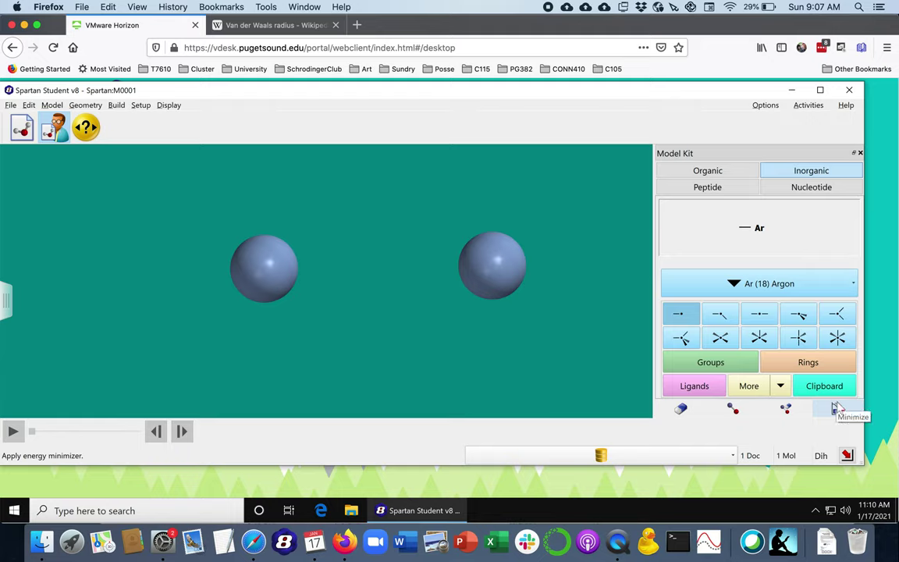
left_click(838, 409)
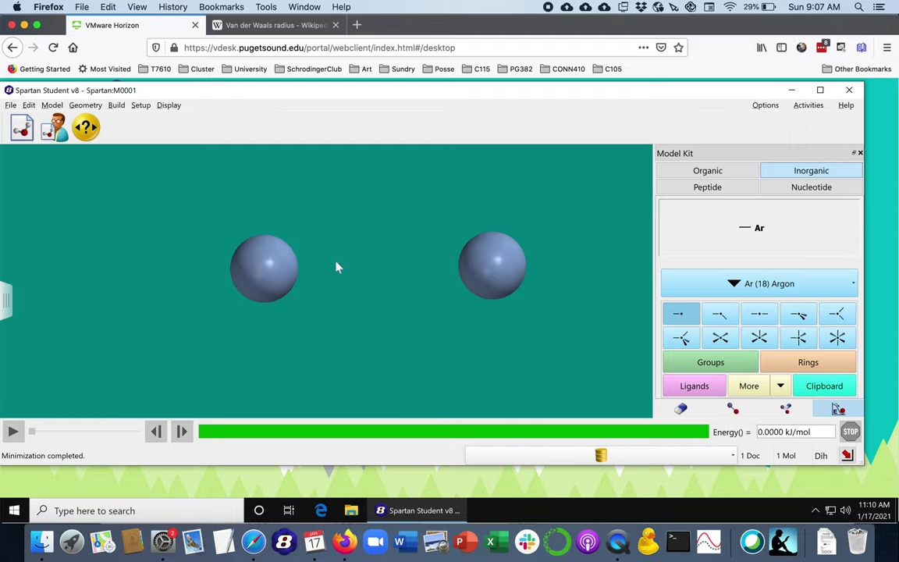
left_click(89, 128)
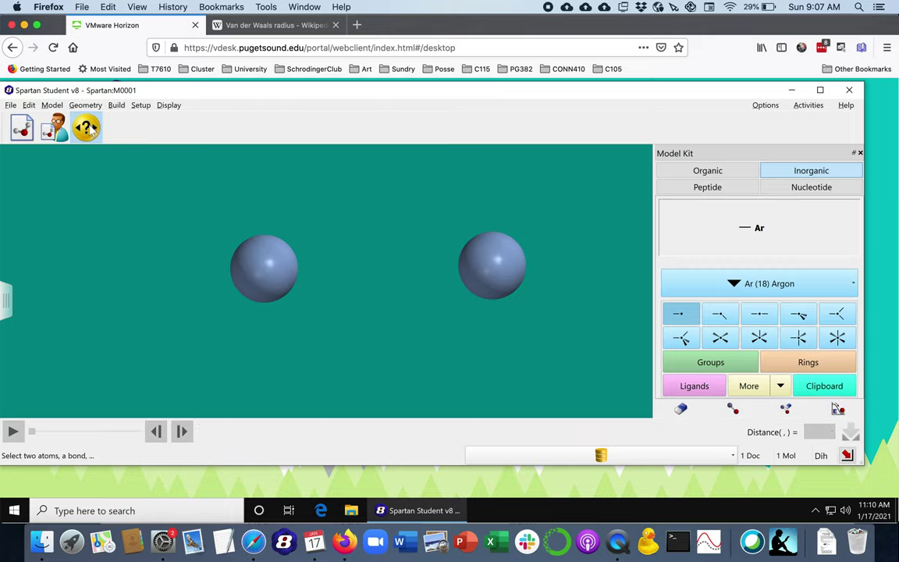
left_click(266, 268)
left_click(500, 274)
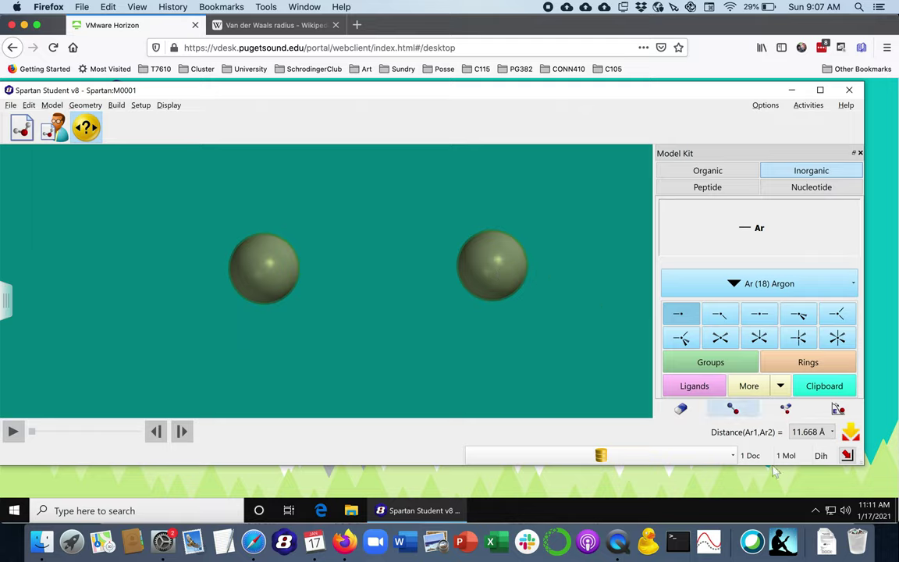
- Set the argon separation to 5 Å and energy-minimize, giving −0.5024 kJ/mol
left_click(812, 433)
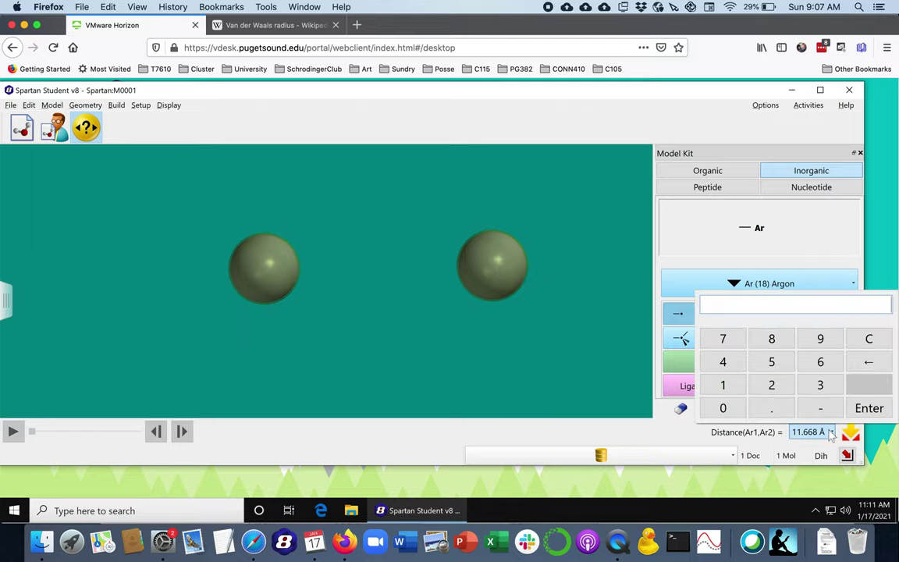
left_click(775, 363)
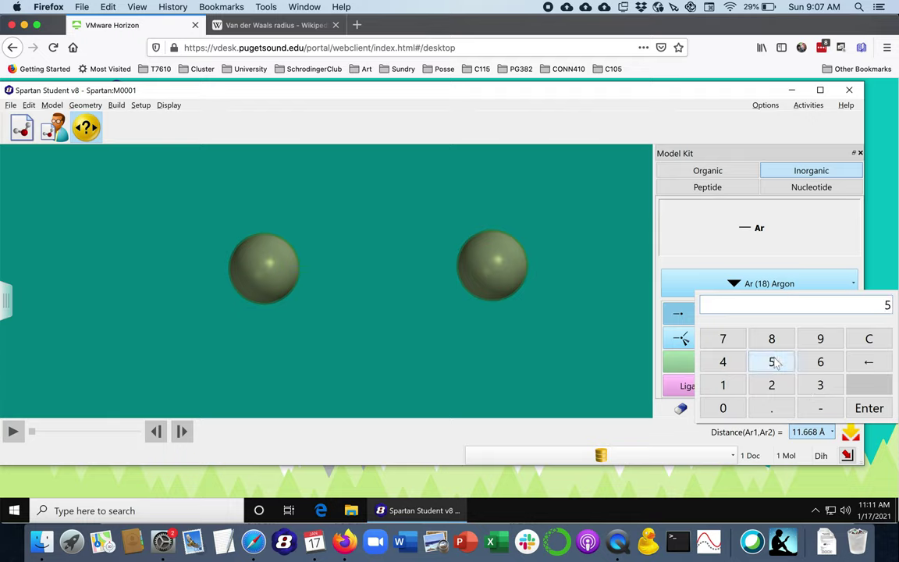
left_click(876, 408)
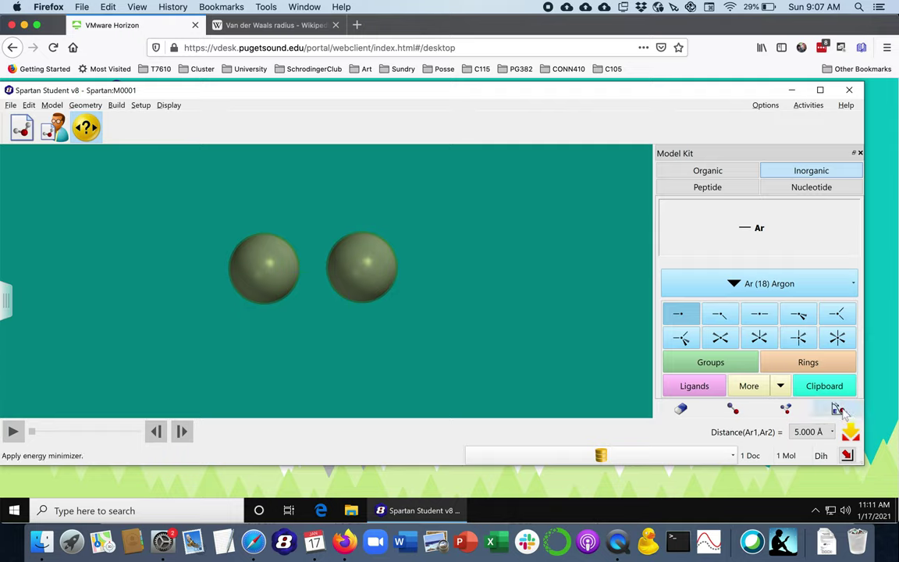
left_click(837, 409)
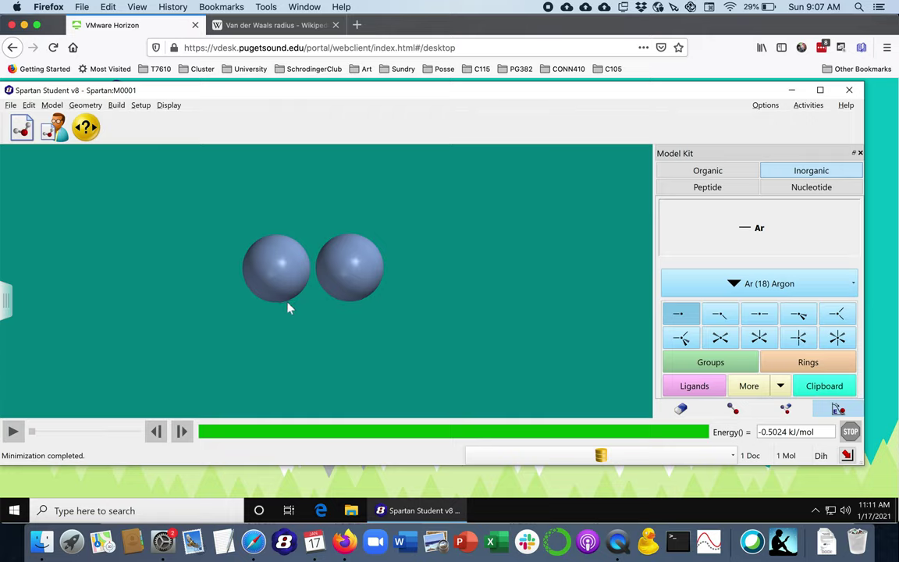
- Measure the minimized argon pair's separation (3.746 Å) and center the pair in view
left_click(279, 267)
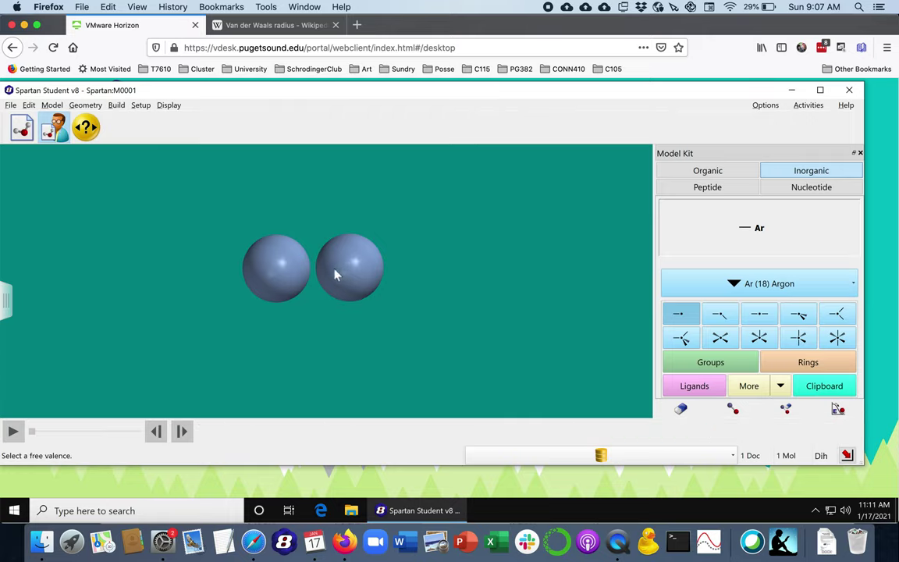
left_click(86, 129)
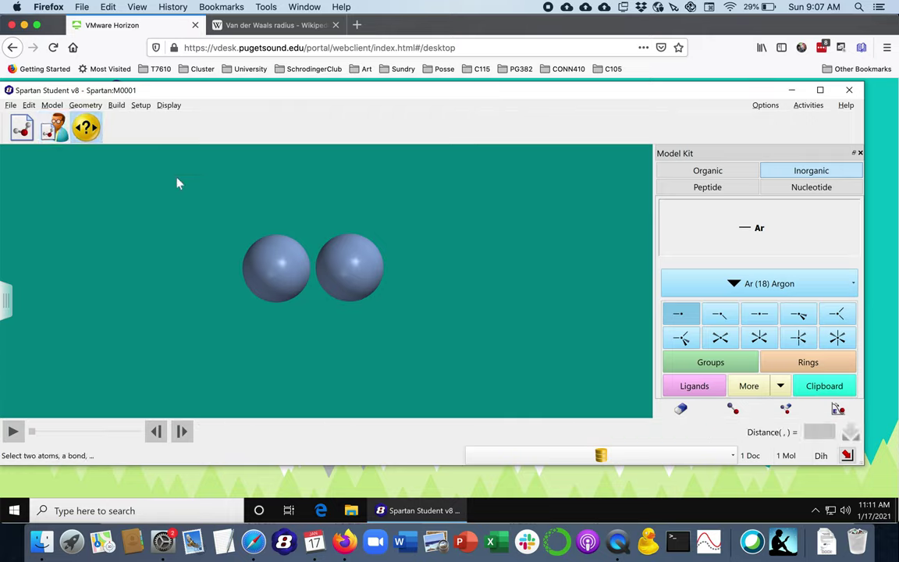
left_click(290, 255)
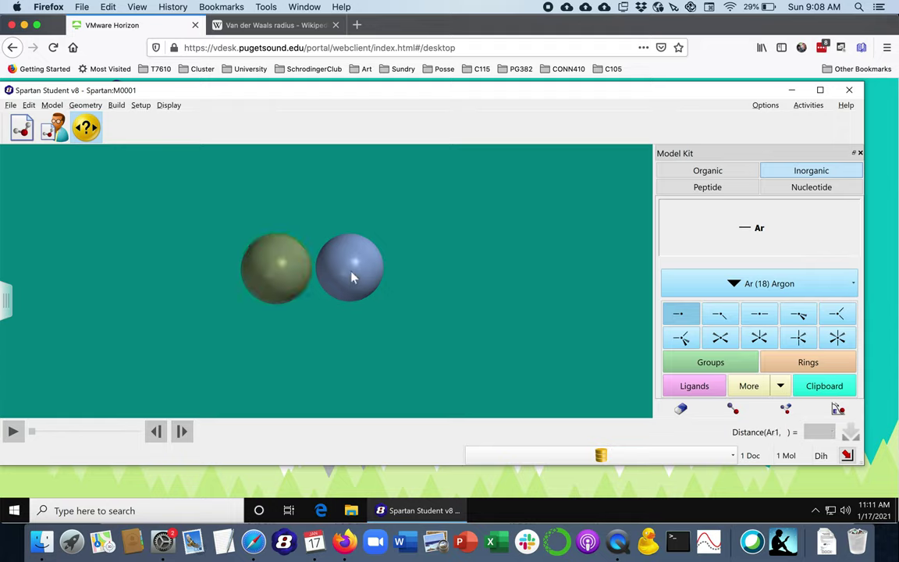
left_click(352, 275)
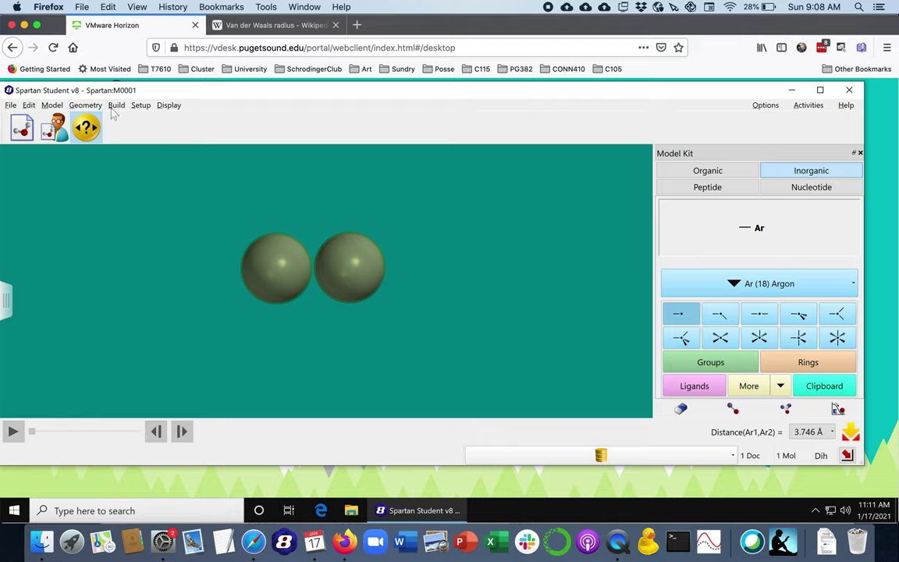
left_click(51, 105)
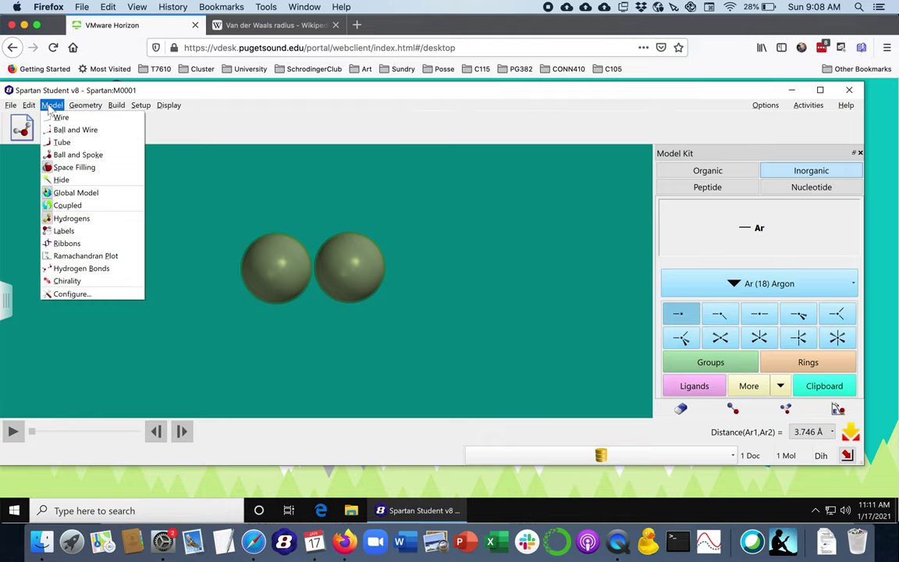
mouse_move(28, 106)
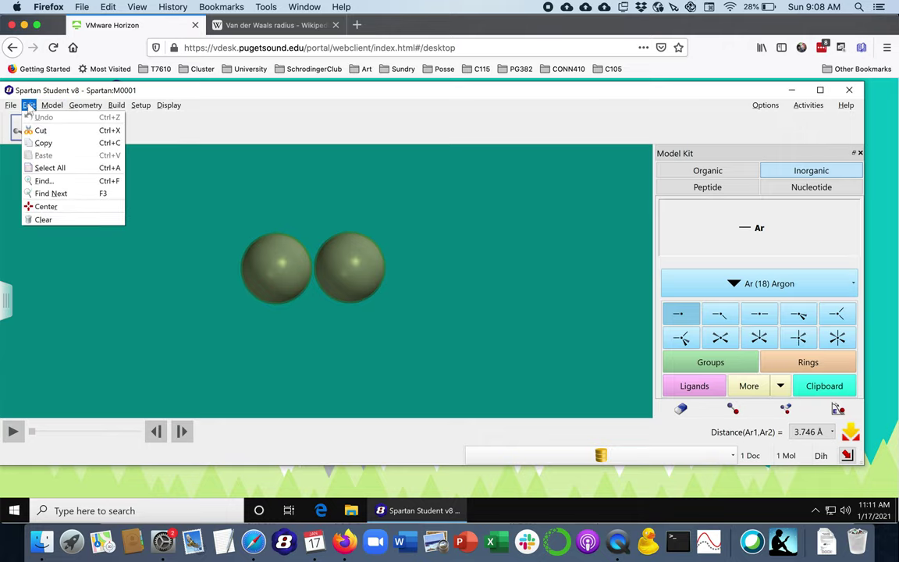
left_click(47, 207)
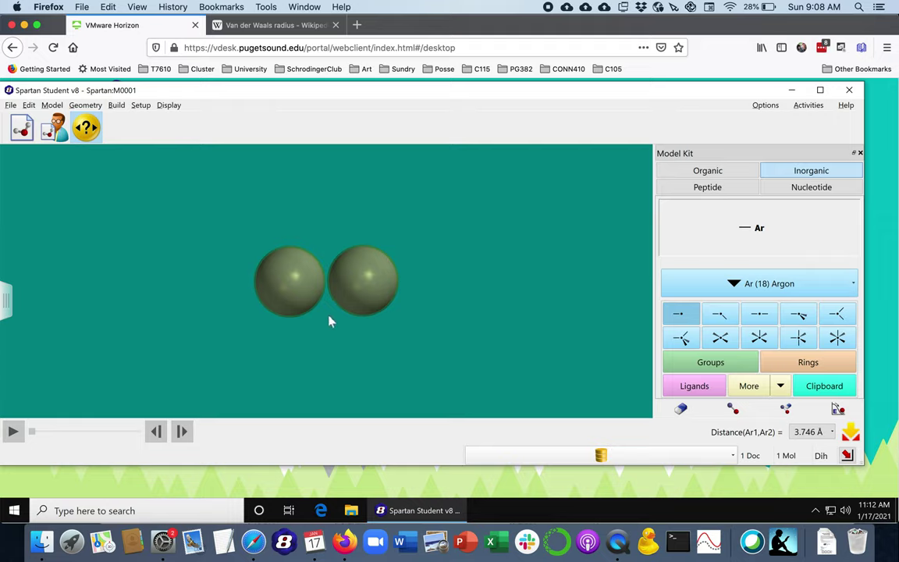
- In a new document, place two sp3 carbon methanes and show them space-filling
left_click(19, 127)
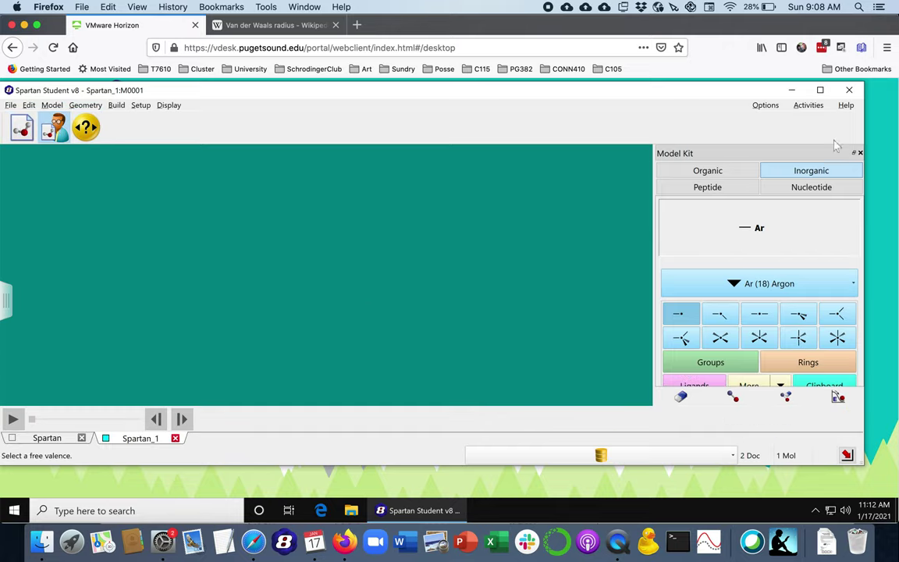
left_click(713, 175)
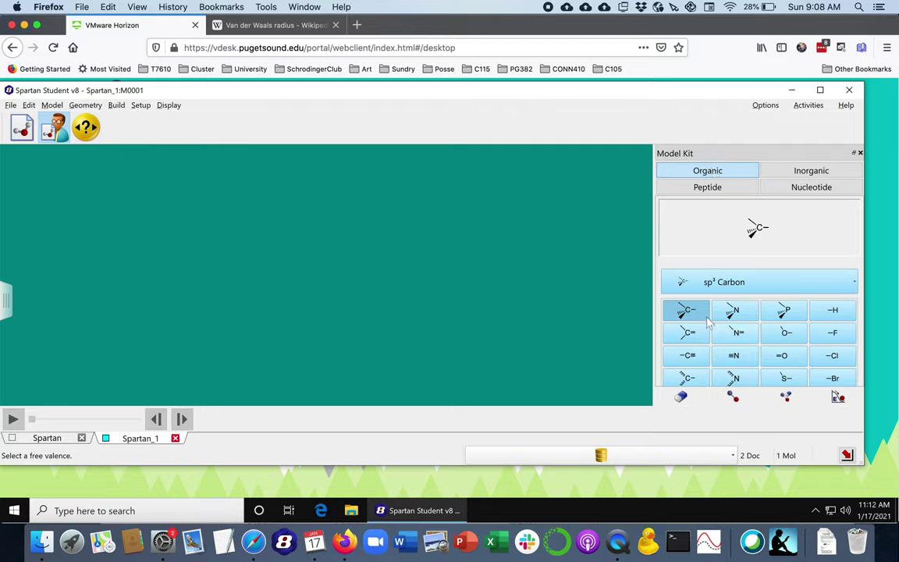
left_click(202, 275)
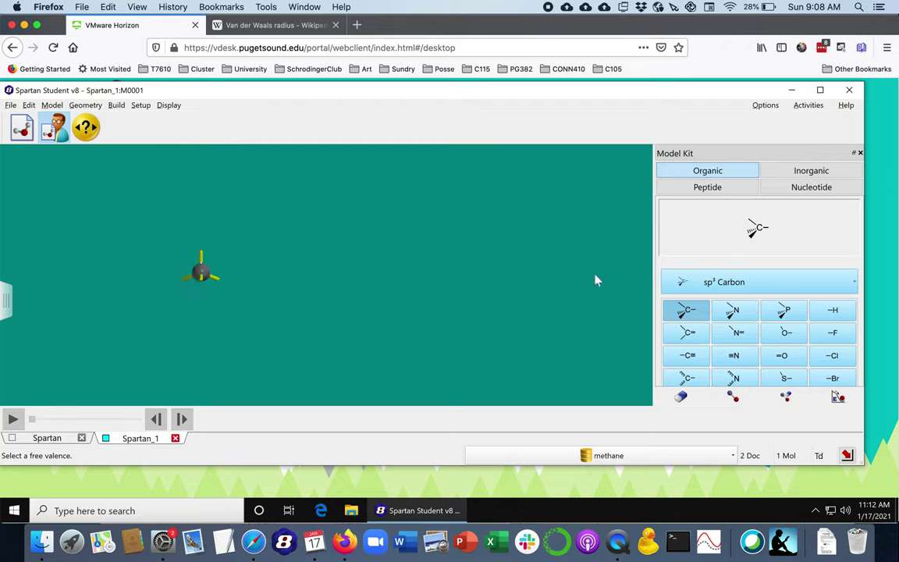
left_click(378, 269)
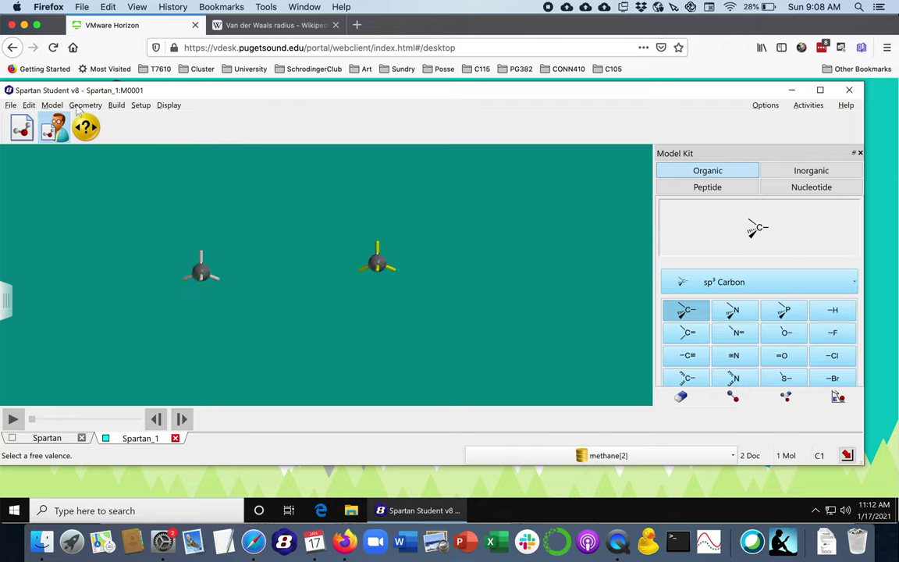
left_click(52, 105)
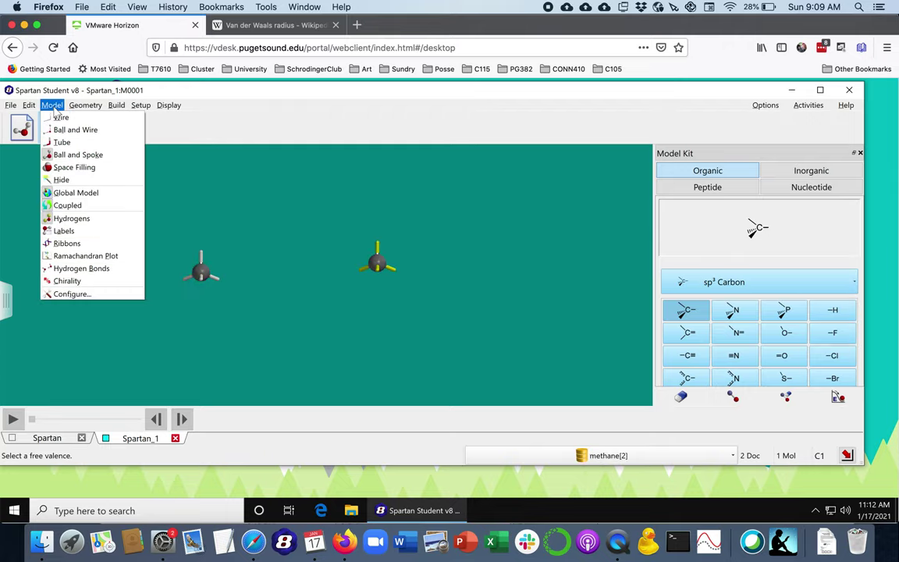
left_click(67, 167)
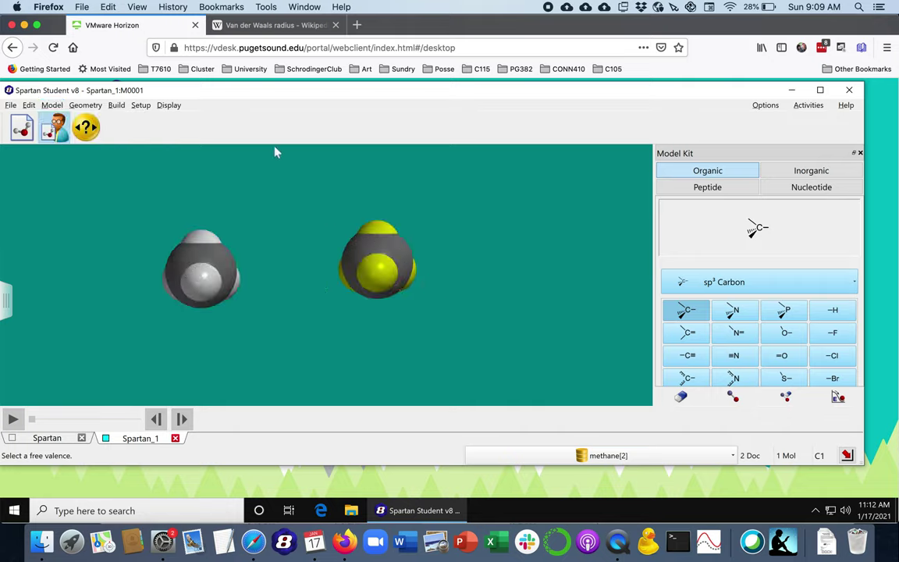
- Energy-minimize the methanes and measure the carbon–carbon distance
left_click(837, 397)
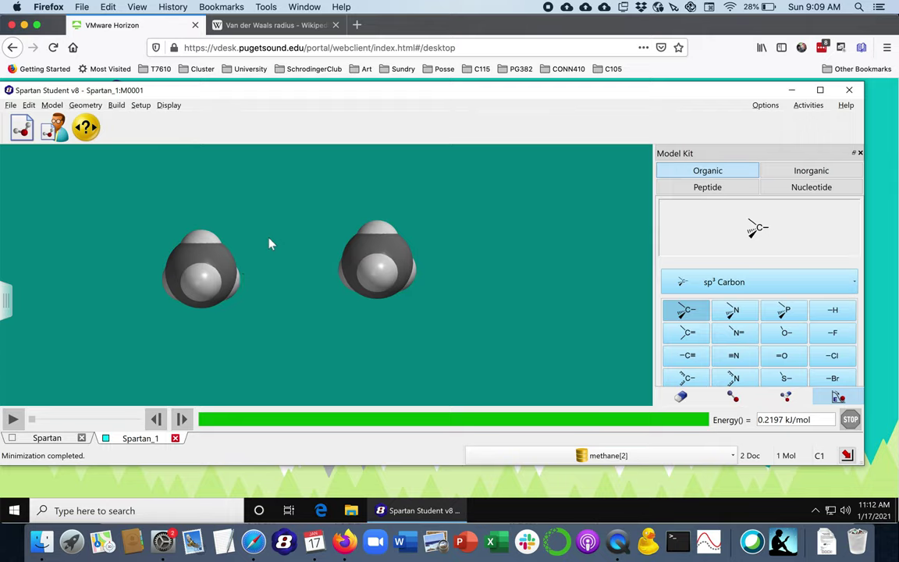
left_click(55, 127)
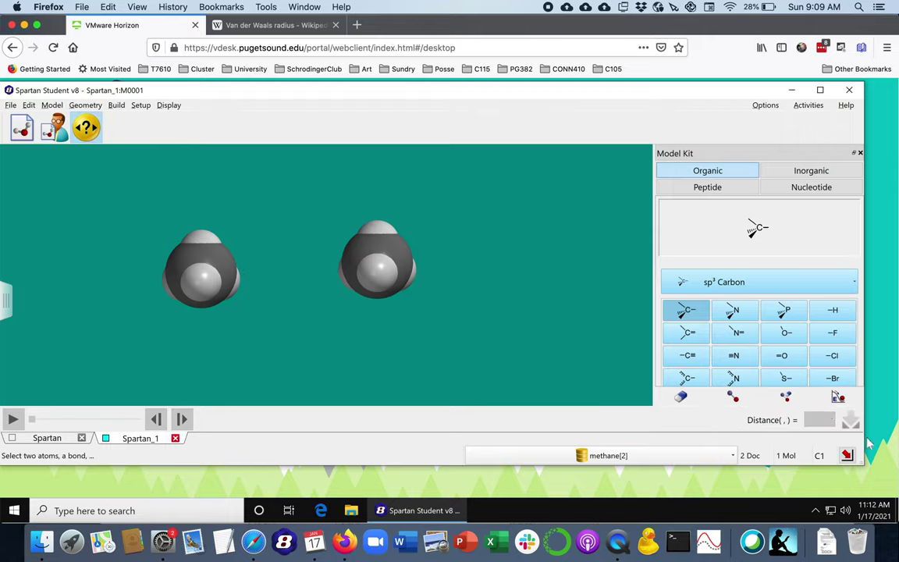
left_click(359, 238)
left_click(195, 259)
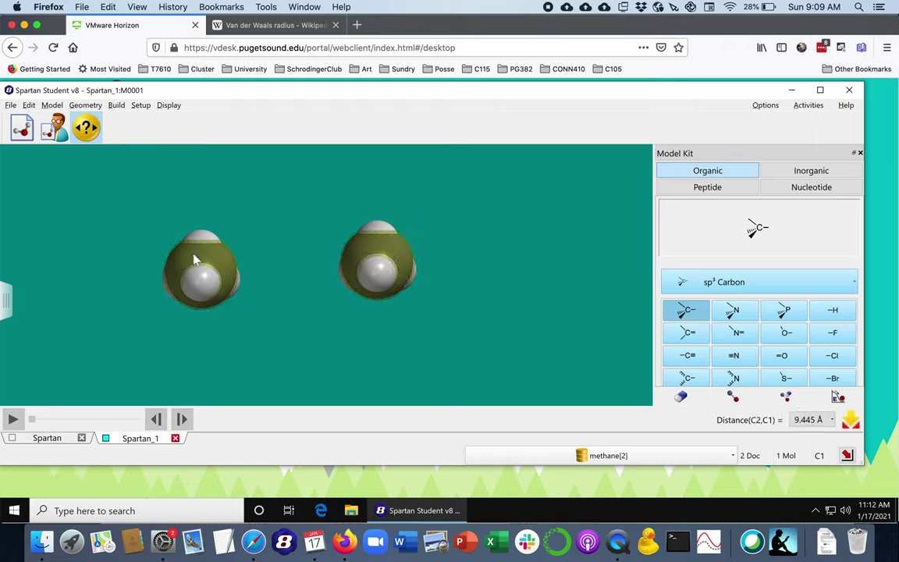
- Set the carbon–carbon distance to 5 Å and energy-minimize the methanes again
left_click(812, 420)
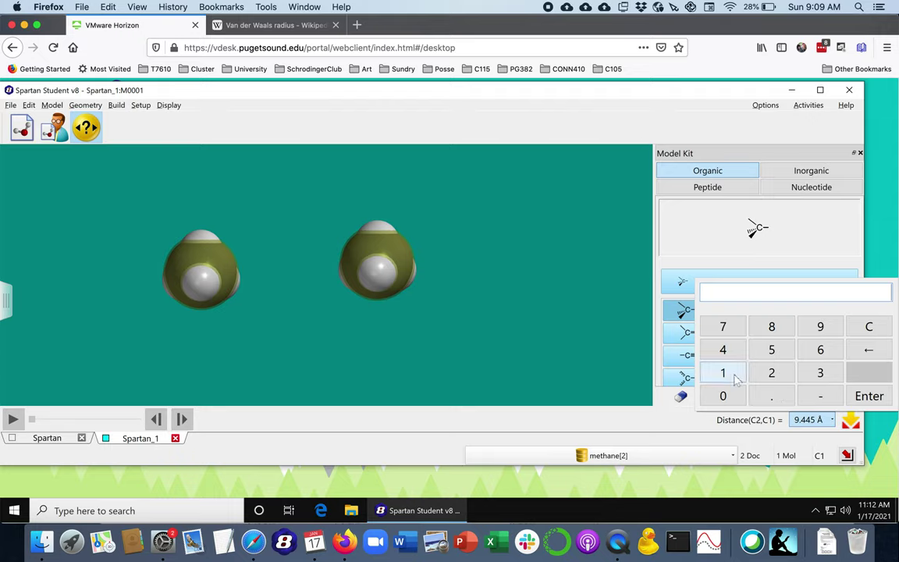
left_click(770, 351)
left_click(868, 396)
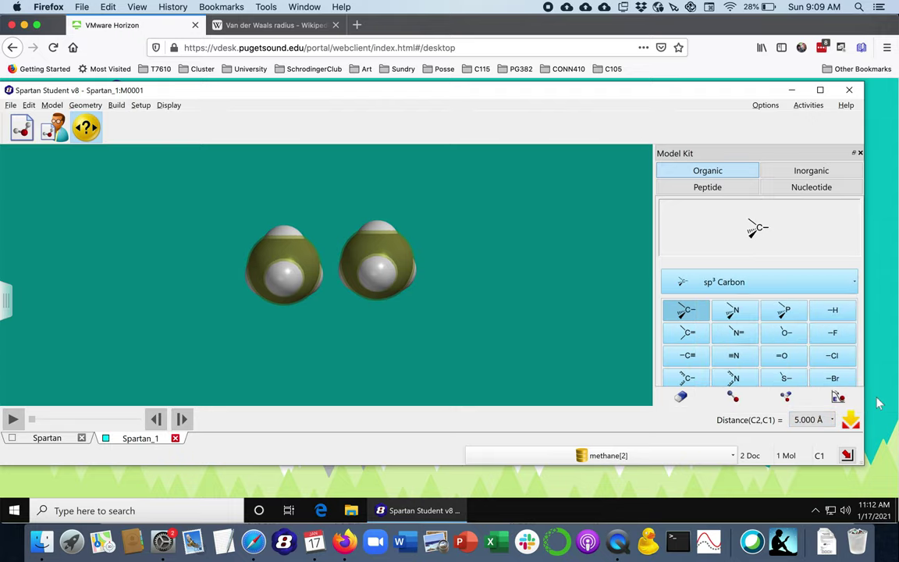
left_click(837, 397)
left_click(419, 281)
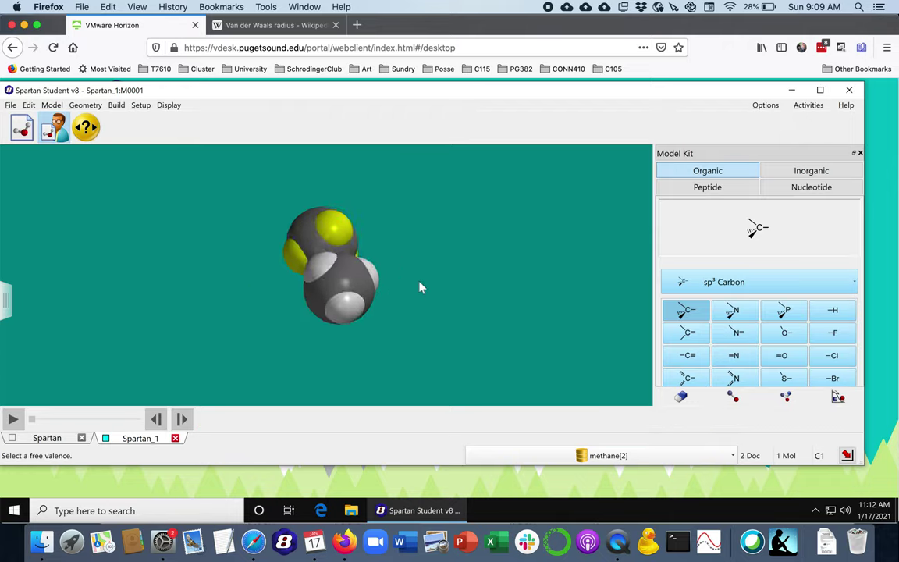